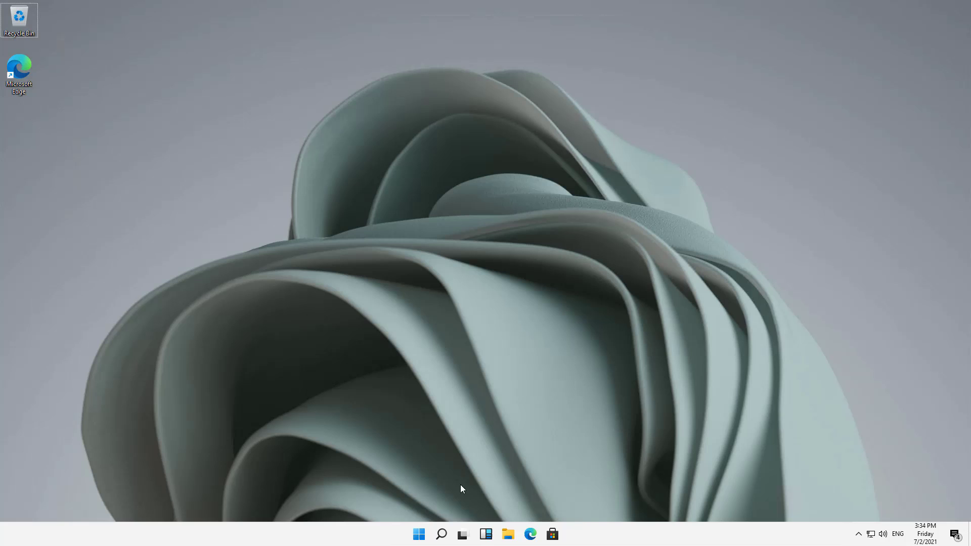
- Search Windows for 'remote desktop' and pin Remote Desktop Connection to the taskbar
{"action": "left_click", "coordinate": [442, 536]}
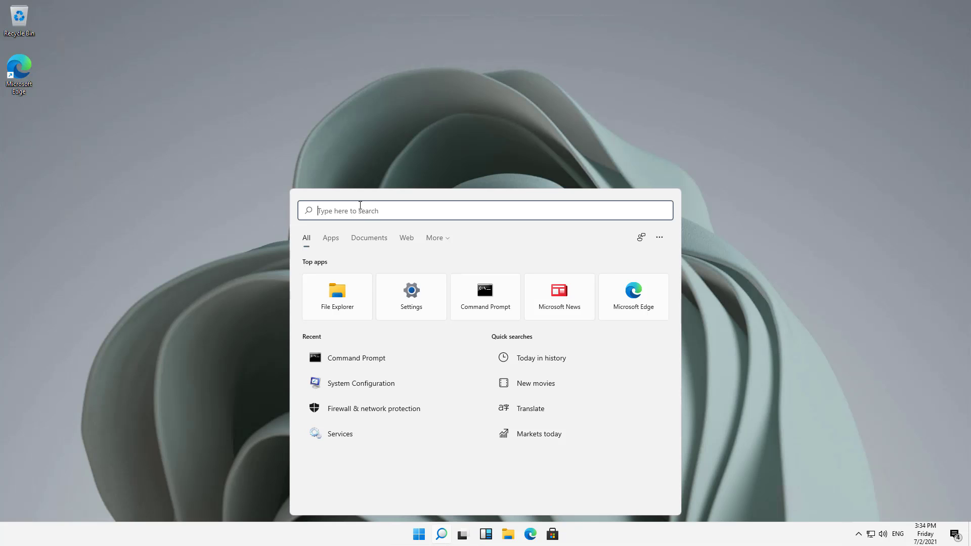
{"action": "type", "text": "remote deskt"}
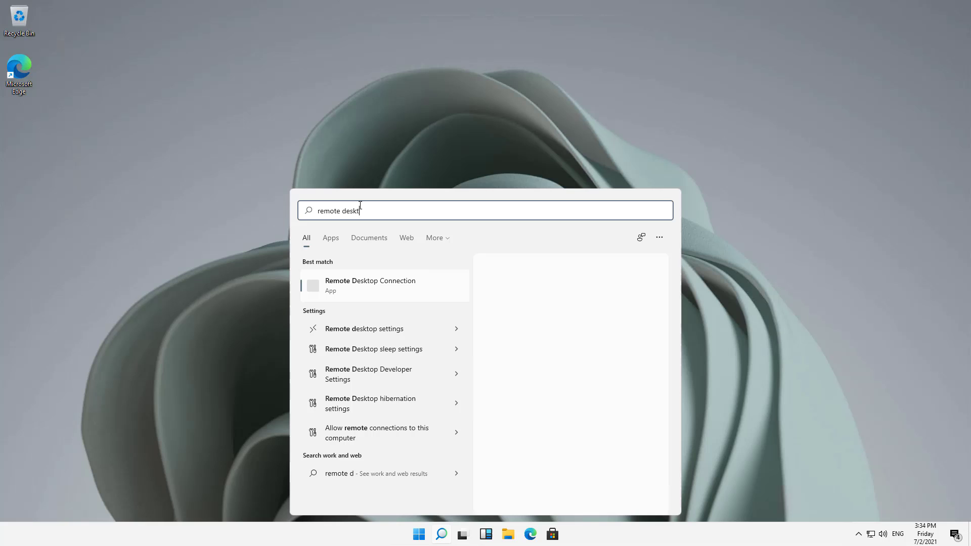
{"action": "type", "text": "op"}
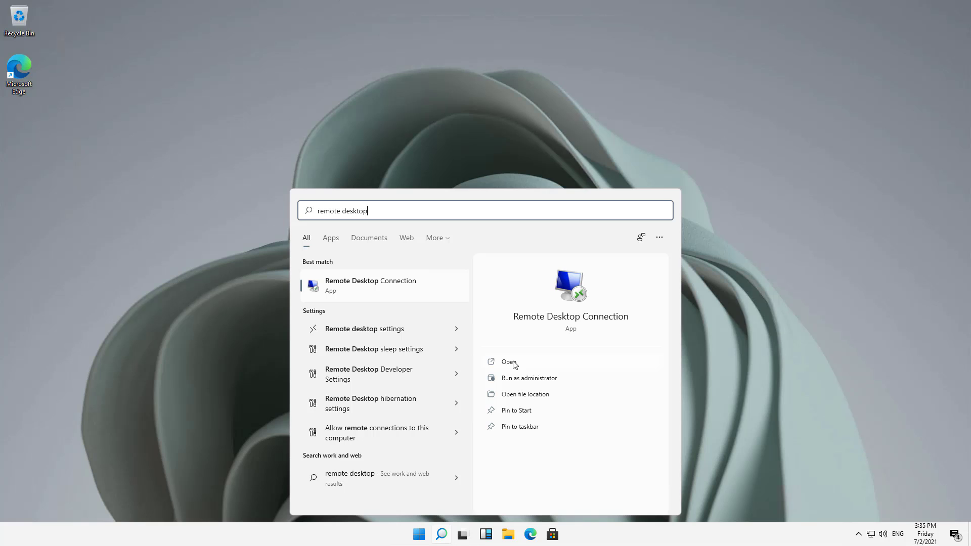
{"action": "left_click", "coordinate": [525, 429]}
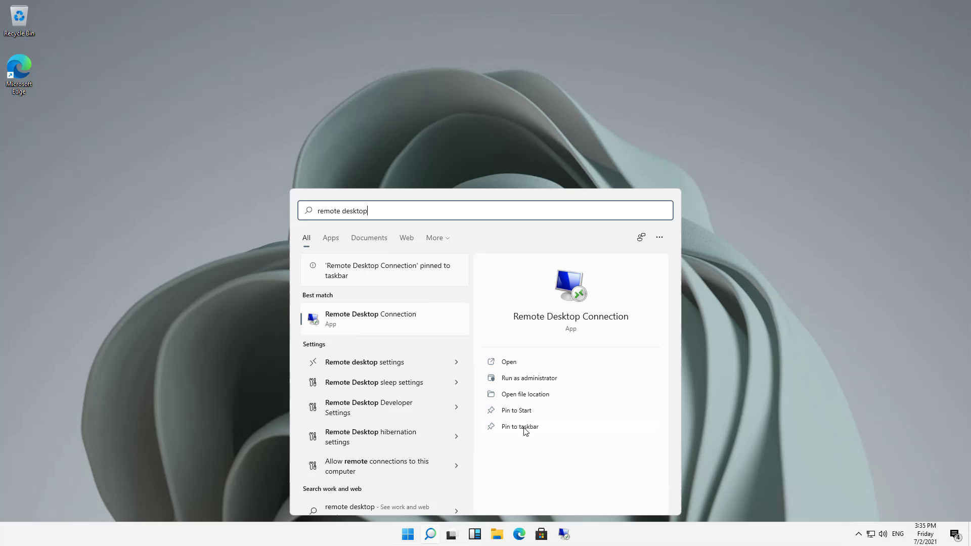
- Launch Remote Desktop Connection and start connecting to computer dc1
{"action": "left_click", "coordinate": [512, 364]}
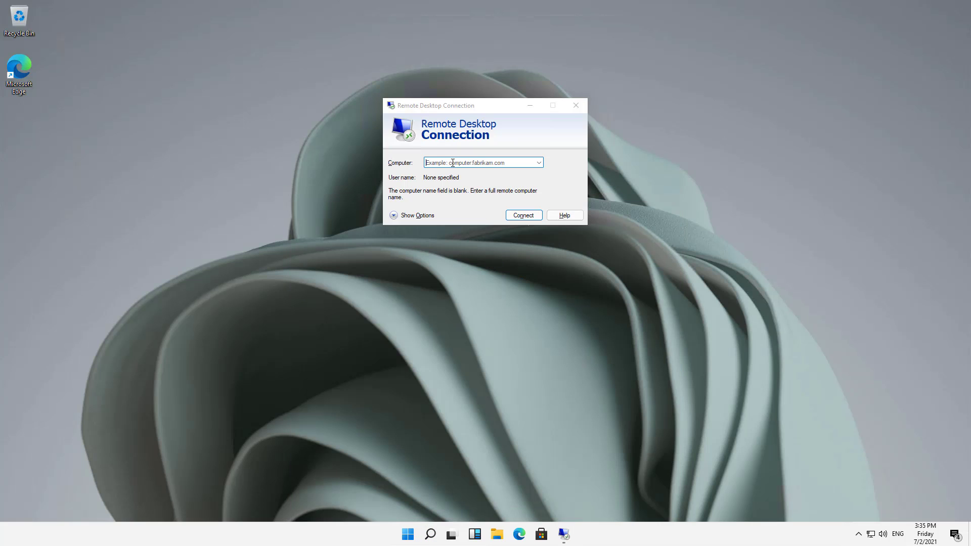
{"action": "left_click", "coordinate": [453, 163]}
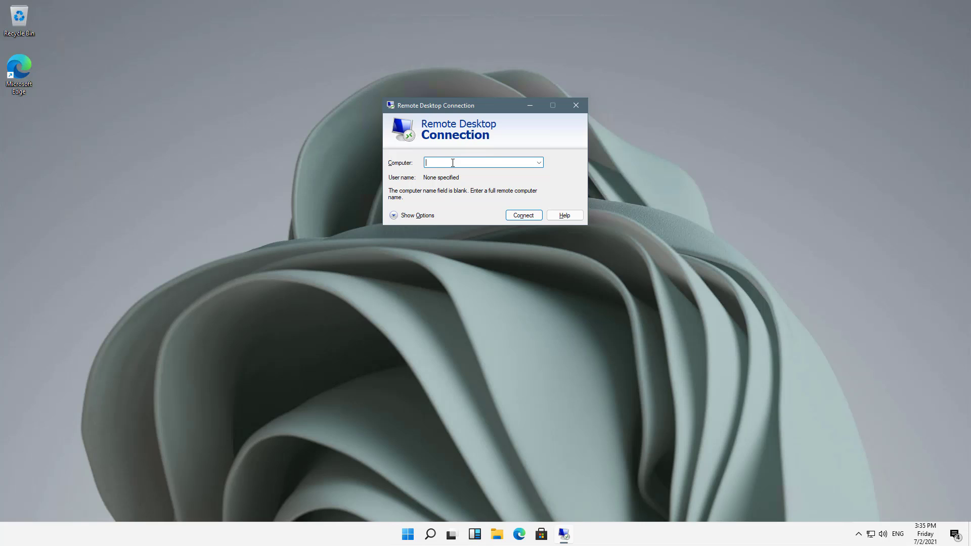
{"action": "type", "text": "dc1"}
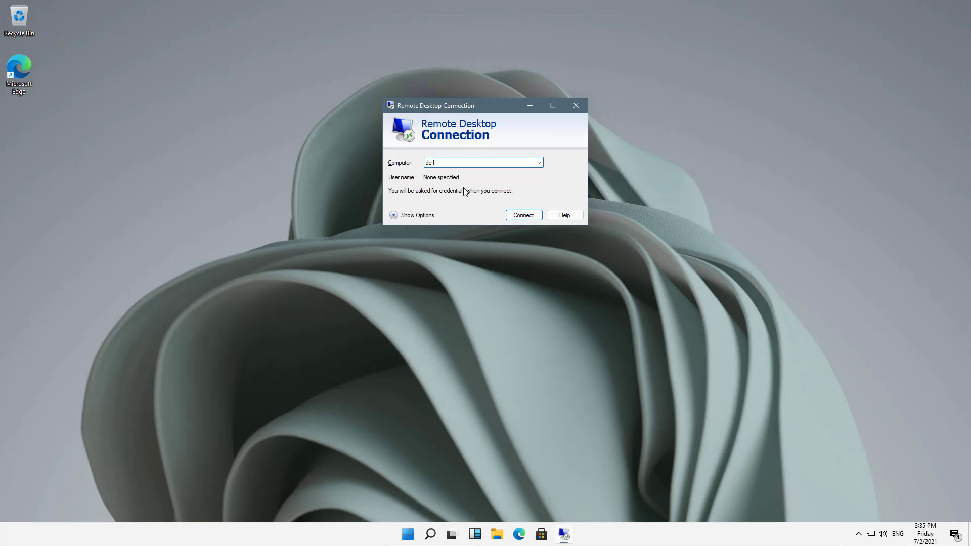
{"action": "left_click", "coordinate": [523, 217]}
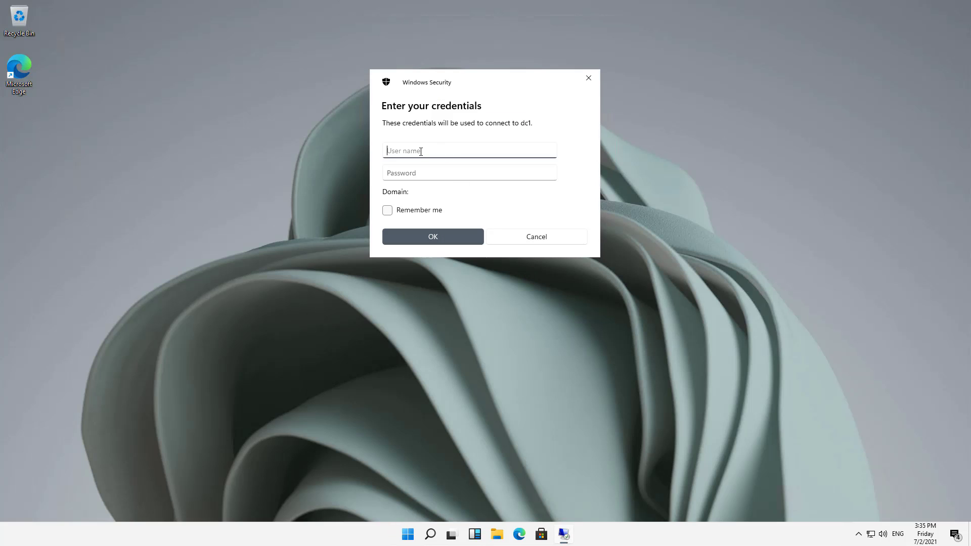
- Enter the administrator user name and the account password in the credentials prompt
{"action": "type", "text": "administrator"}
{"action": "key", "text": "Tab"}
{"action": "type", "text": "•••••••••"}
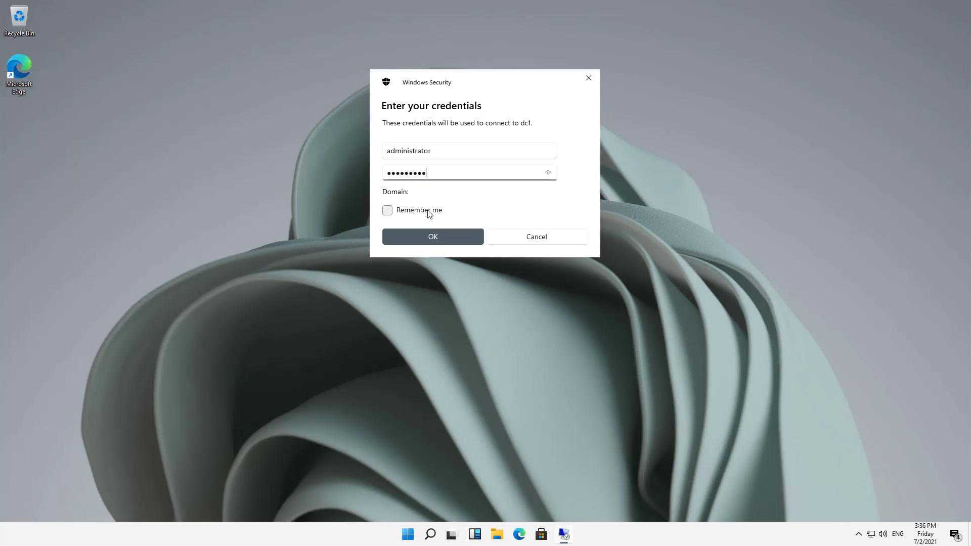
- Cancel the credentials prompt and show the full connection options on the Display settings
{"action": "left_click", "coordinate": [530, 241]}
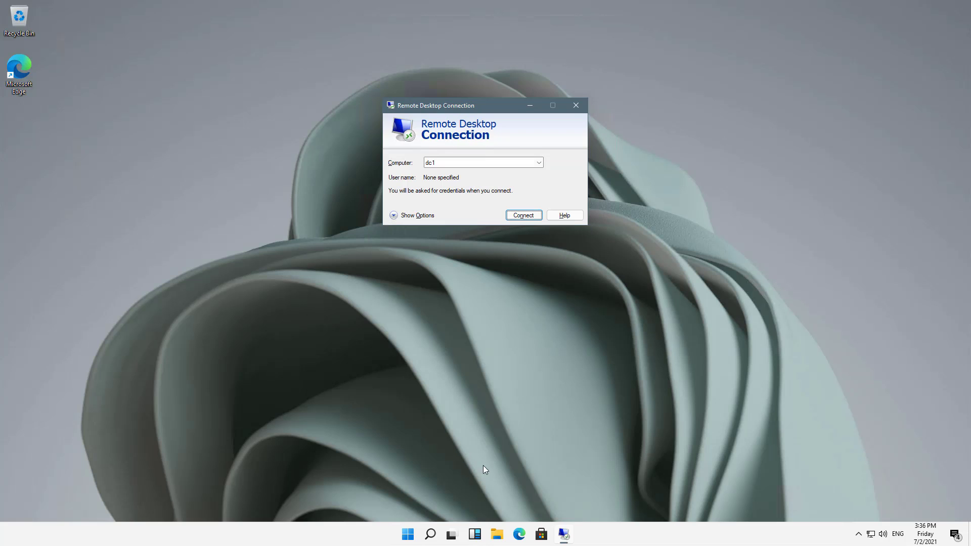
{"action": "left_click", "coordinate": [414, 220]}
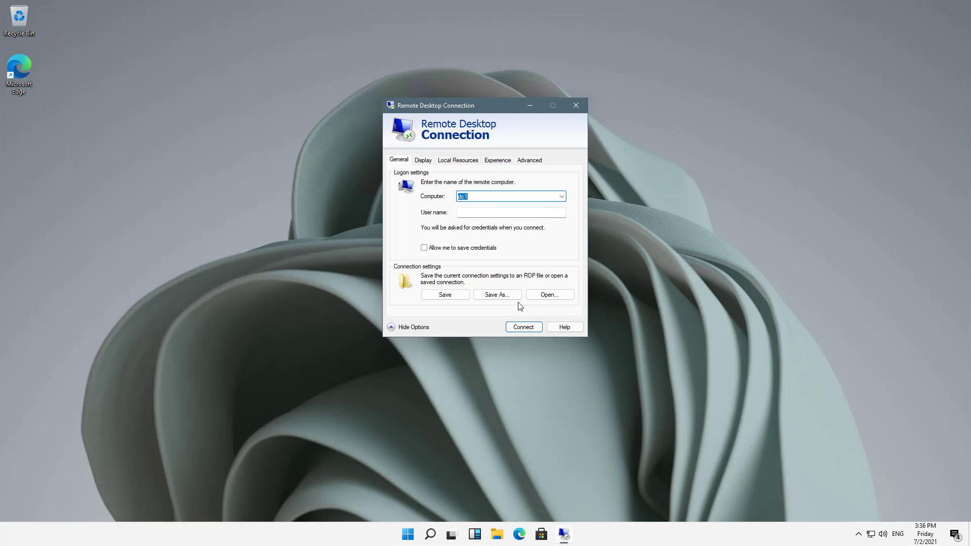
{"action": "left_click", "coordinate": [423, 161]}
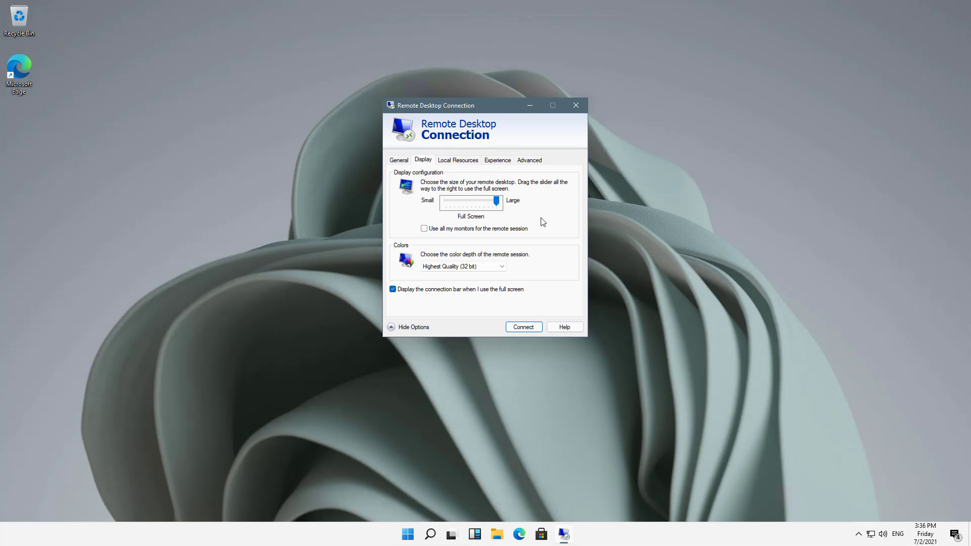
- Turn Use all my monitors on then off, keeping Highest Quality (32 bit) colour
{"action": "left_click", "coordinate": [471, 230]}
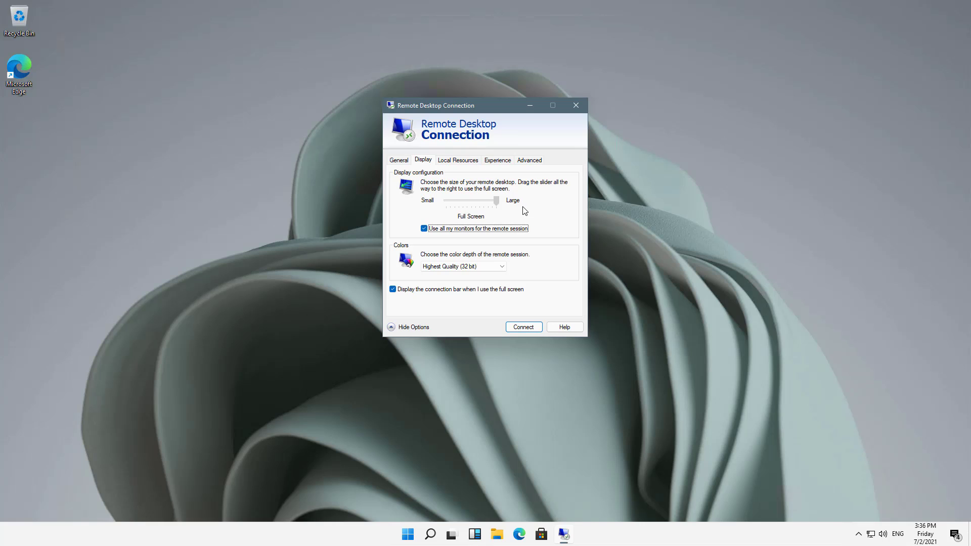
{"action": "left_click", "coordinate": [456, 230]}
{"action": "left_click", "coordinate": [503, 267]}
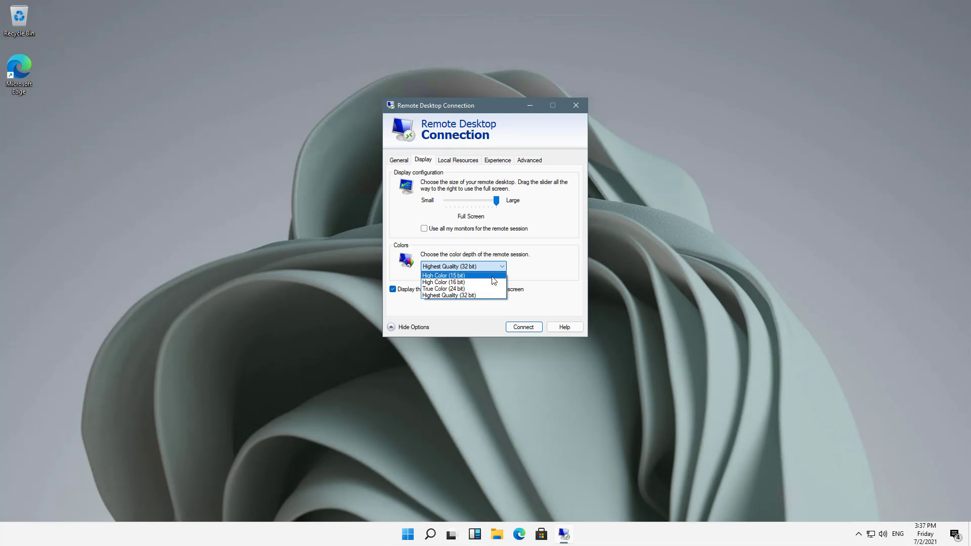
{"action": "left_click", "coordinate": [549, 247]}
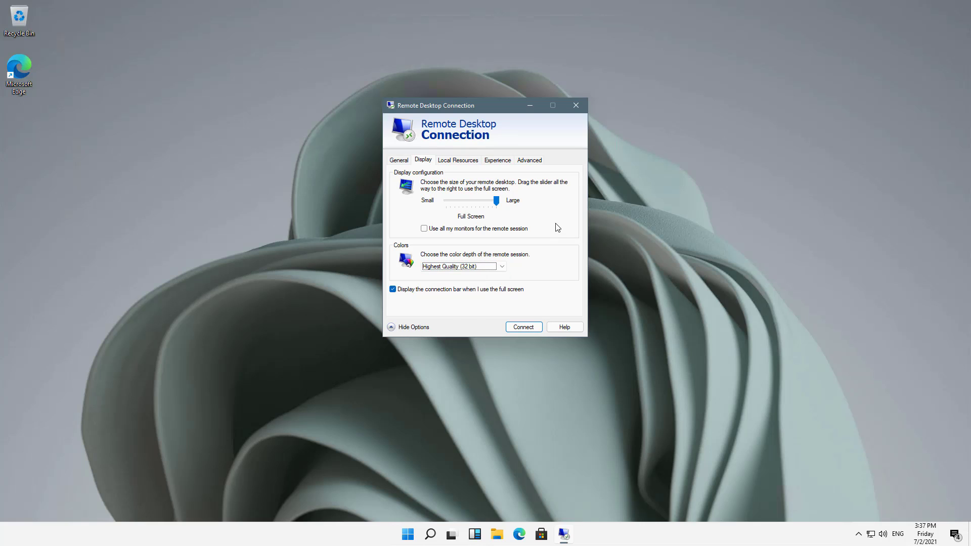
- Share the Local Disk (C:) drive with the remote session via Local Resources
{"action": "left_click", "coordinate": [461, 159]}
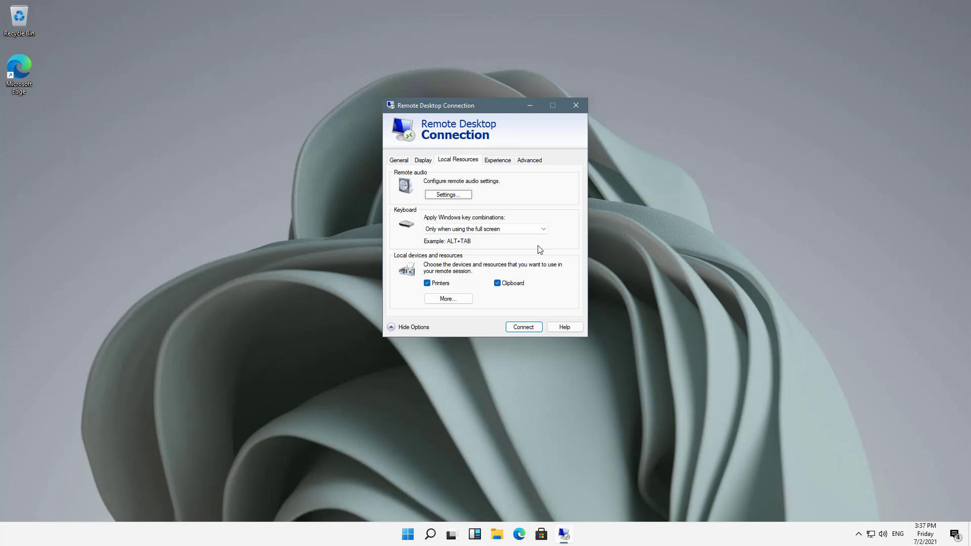
{"action": "left_click", "coordinate": [445, 299]}
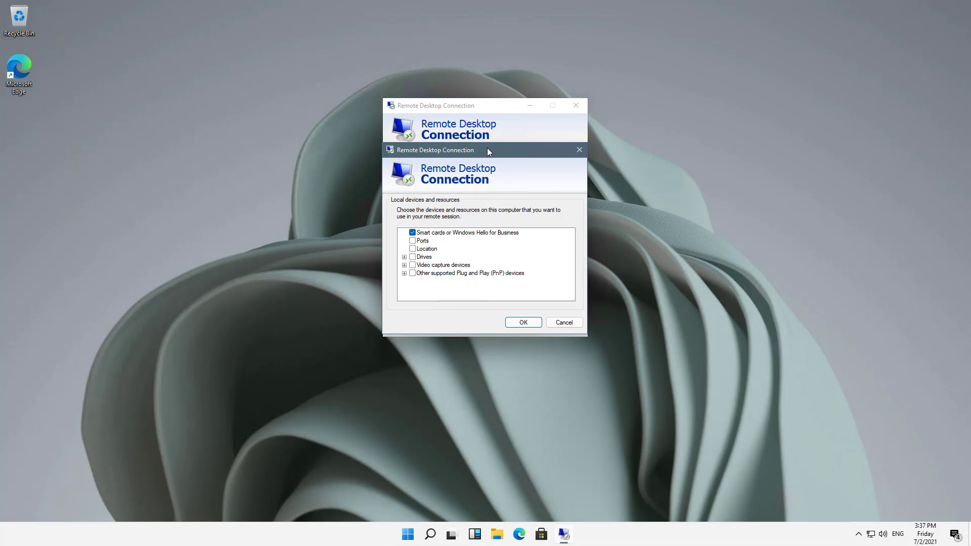
{"action": "left_click_drag", "start_coordinate": [487, 148], "coordinate": [484, 105]}
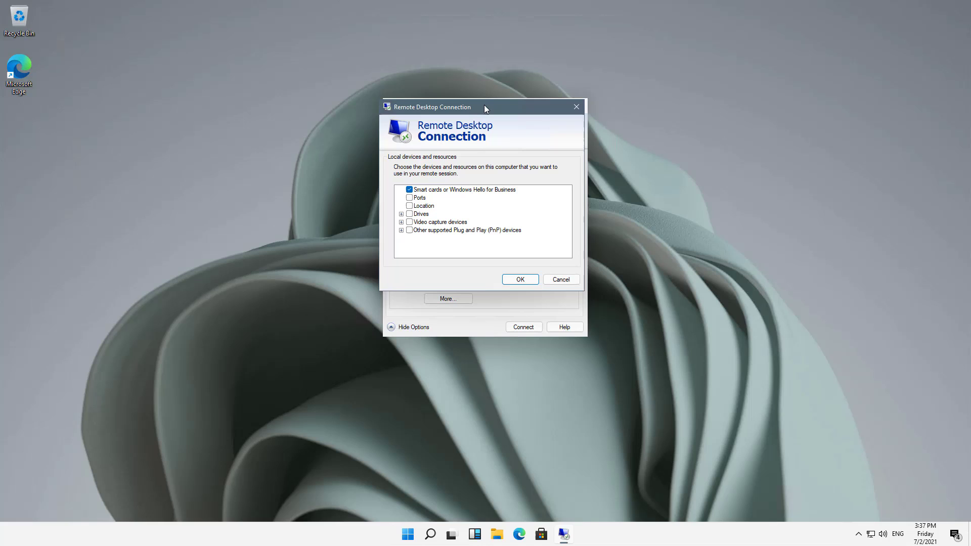
{"action": "left_click", "coordinate": [401, 215]}
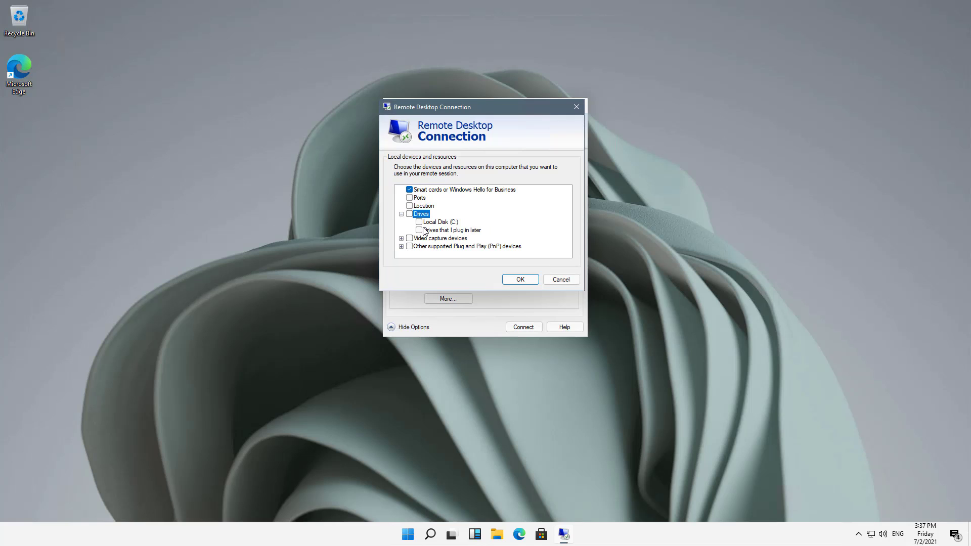
{"action": "left_click", "coordinate": [419, 222]}
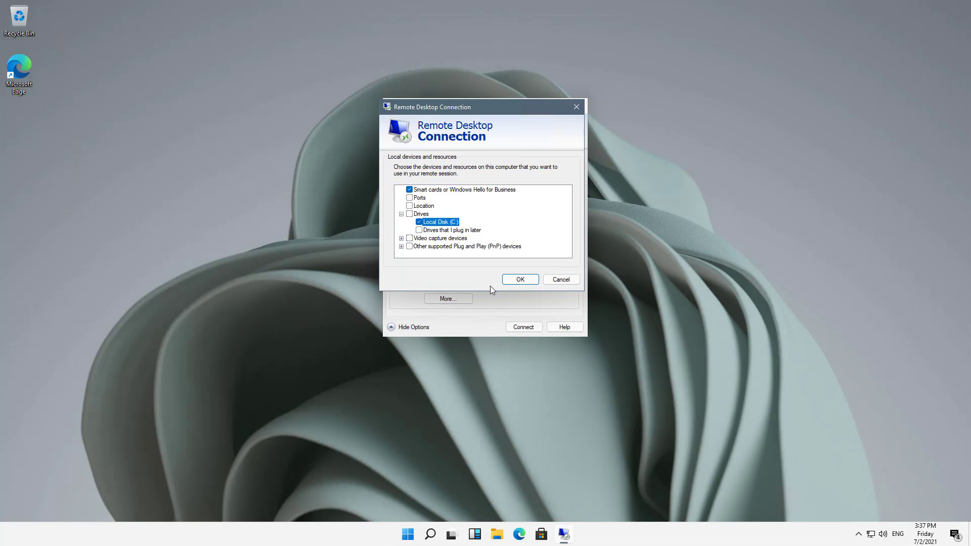
{"action": "left_click", "coordinate": [524, 282]}
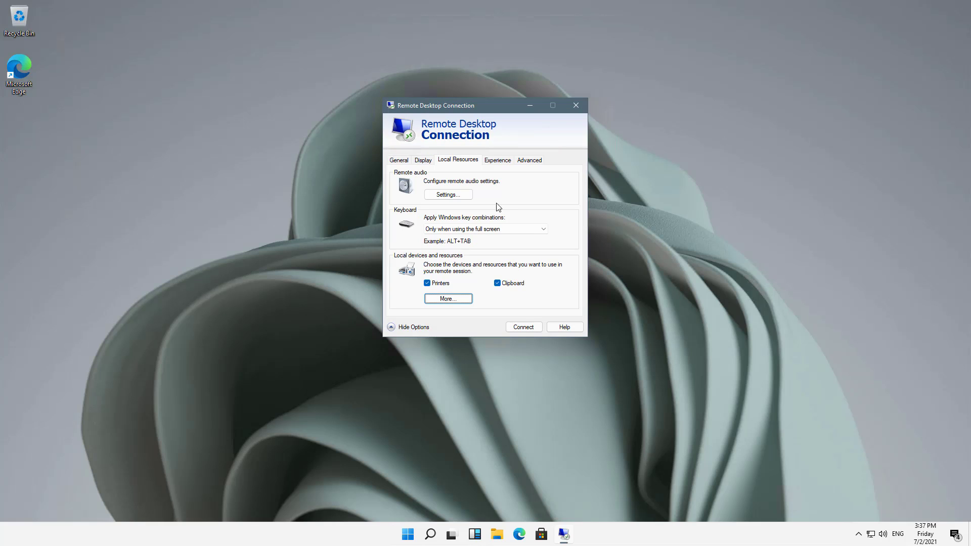
- Leave the Experience connection speed on Detect connection quality automatically
{"action": "left_click", "coordinate": [498, 159]}
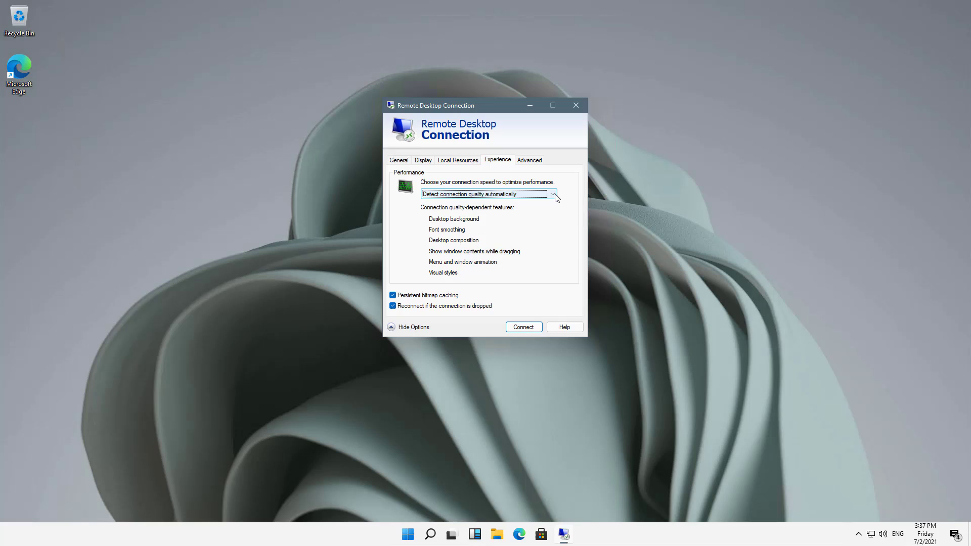
{"action": "left_click", "coordinate": [556, 197]}
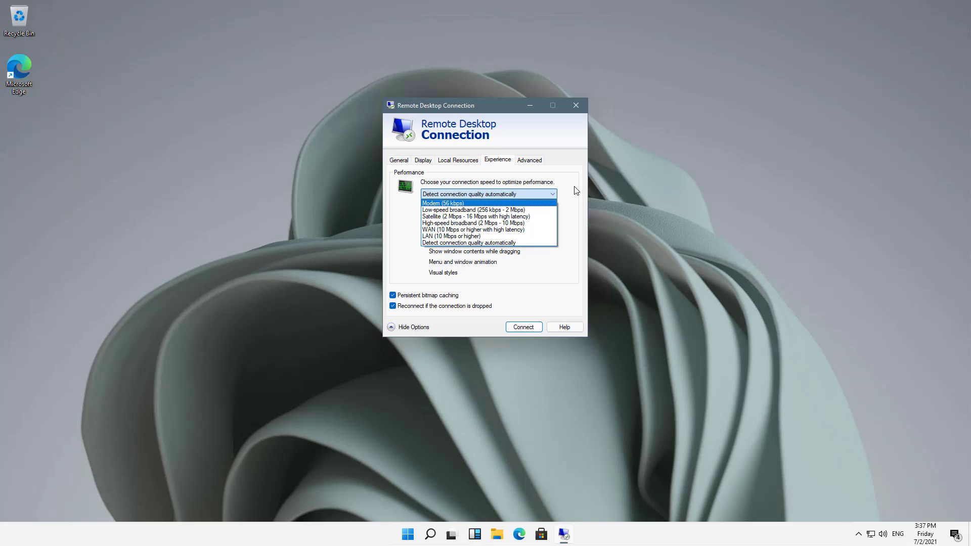
{"action": "left_click", "coordinate": [576, 167]}
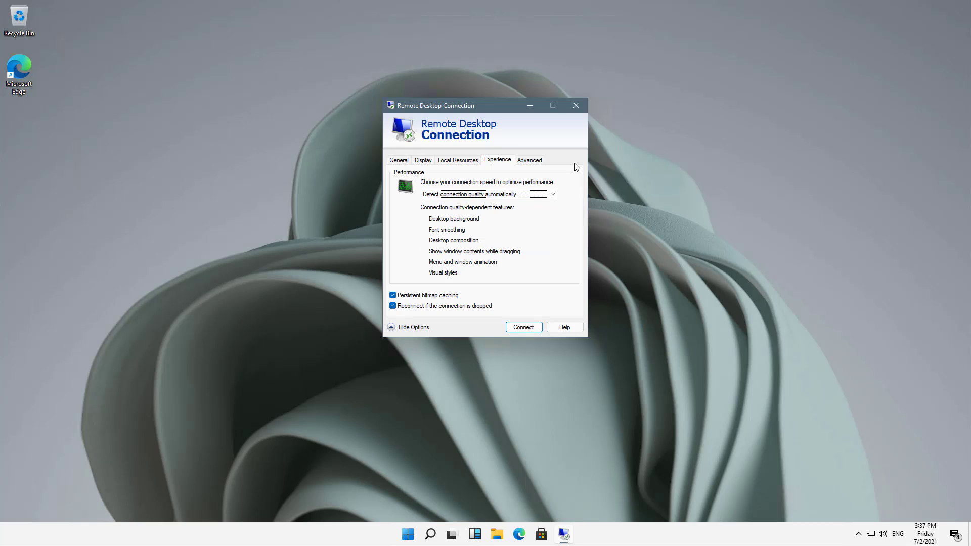
- Keep server authentication failures set to Warn me on the Advanced settings
{"action": "left_click", "coordinate": [531, 161]}
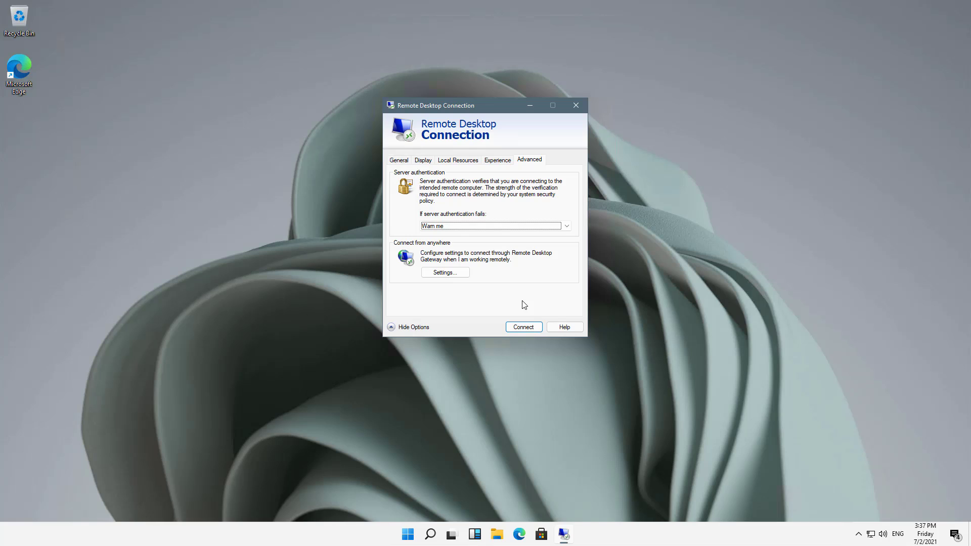
{"action": "left_click", "coordinate": [520, 229]}
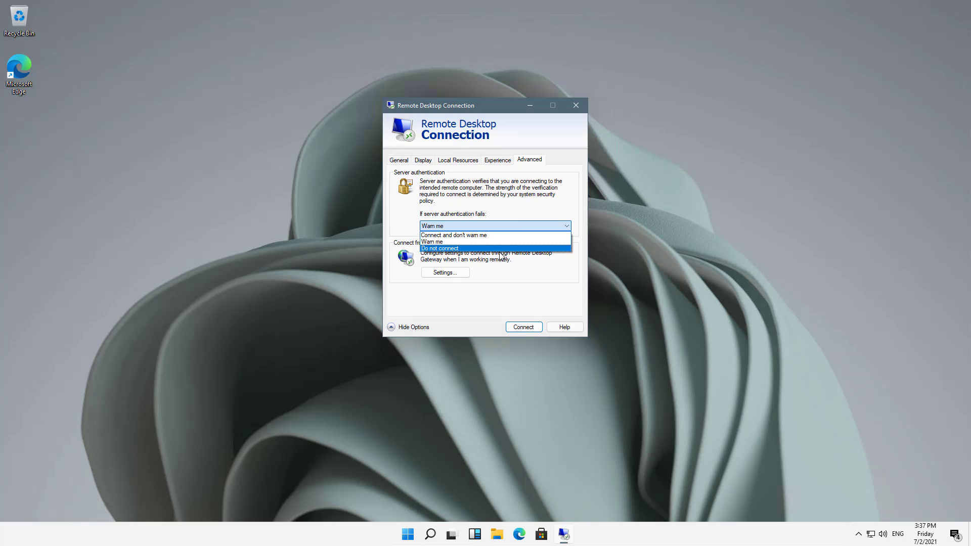
{"action": "left_click", "coordinate": [536, 202]}
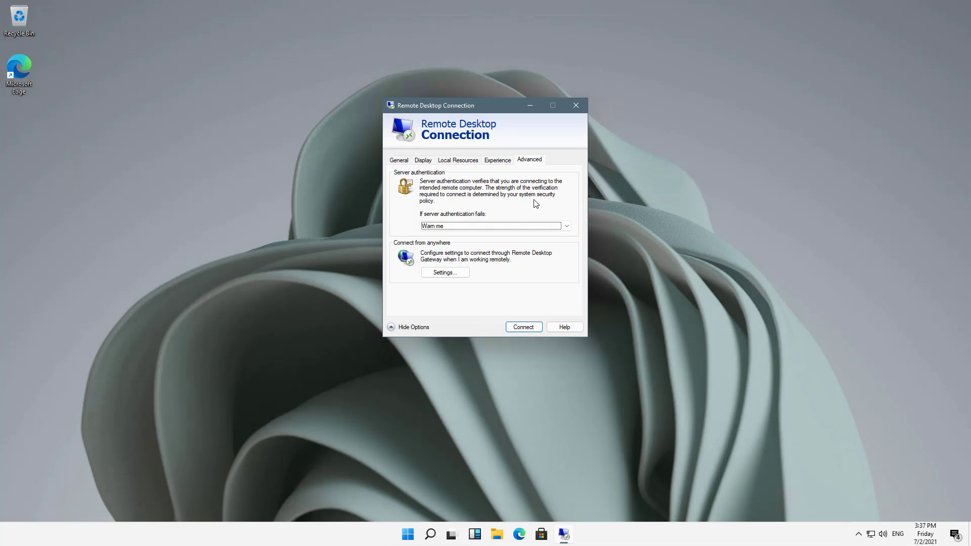
- In RD Gateway Server Settings, keep Automatically detect RD Gateway server settings selected
{"action": "left_click", "coordinate": [454, 274]}
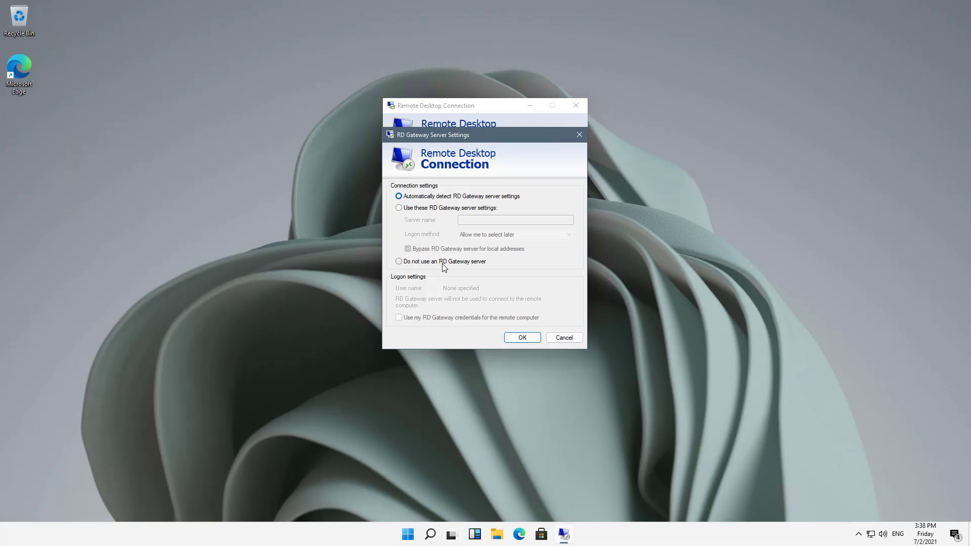
{"action": "left_click", "coordinate": [443, 263]}
{"action": "left_click", "coordinate": [479, 196]}
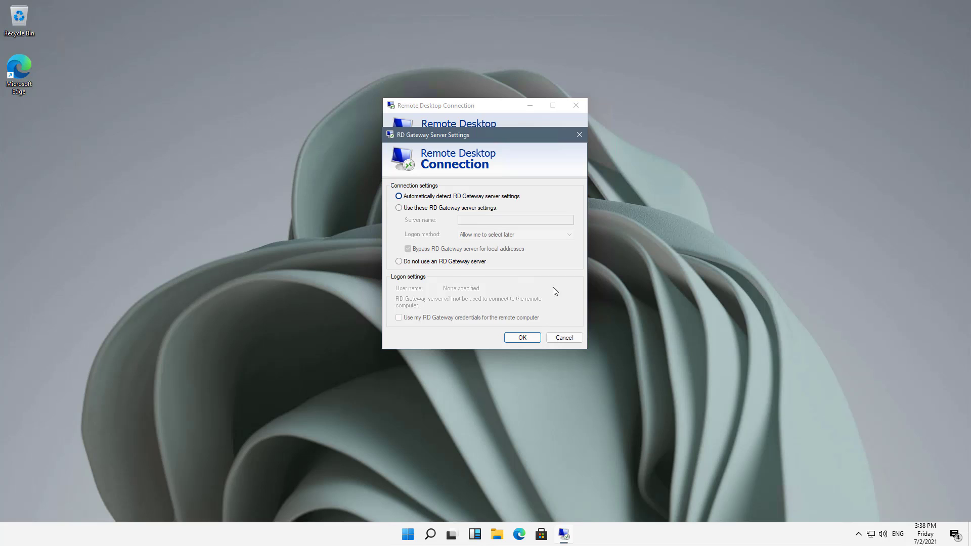
- Connect to dc1, accepting the trust prompt with Don't ask again ticked
{"action": "left_click", "coordinate": [533, 336]}
{"action": "key", "text": "Return"}
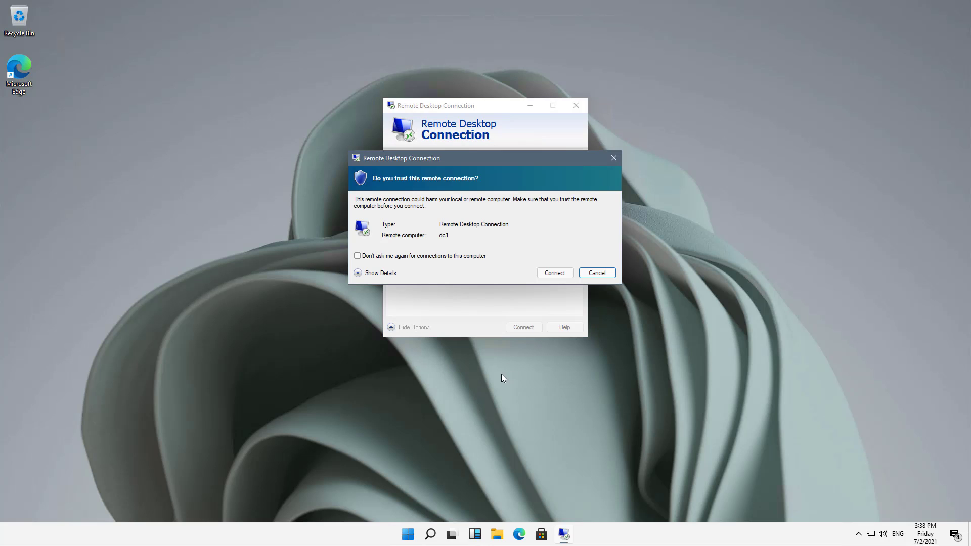
{"action": "left_click", "coordinate": [440, 257]}
{"action": "left_click", "coordinate": [559, 272]}
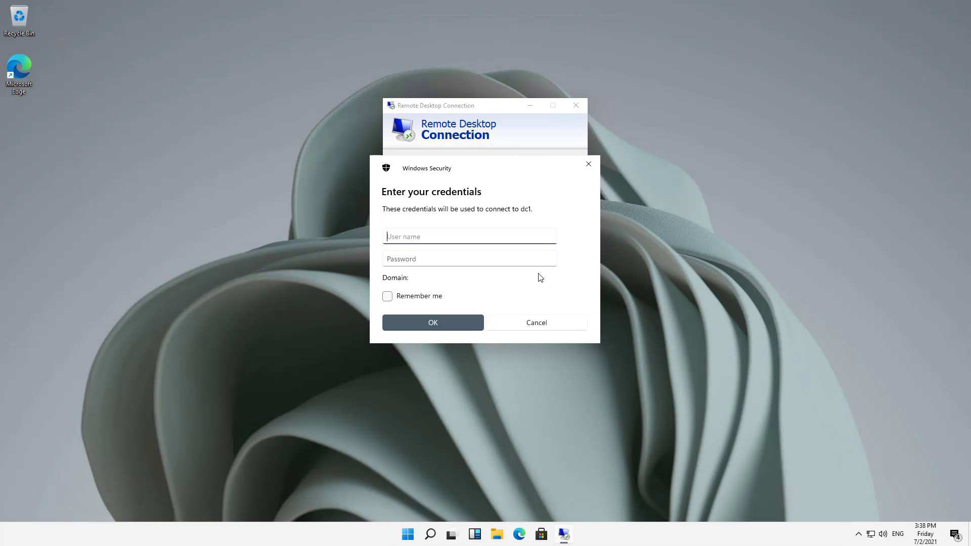
- Sign in as administrator and permanently accept the server's certificate warning
{"action": "type", "text": "administrator"}
{"action": "left_click", "coordinate": [457, 263]}
{"action": "type", "text": "*********"}
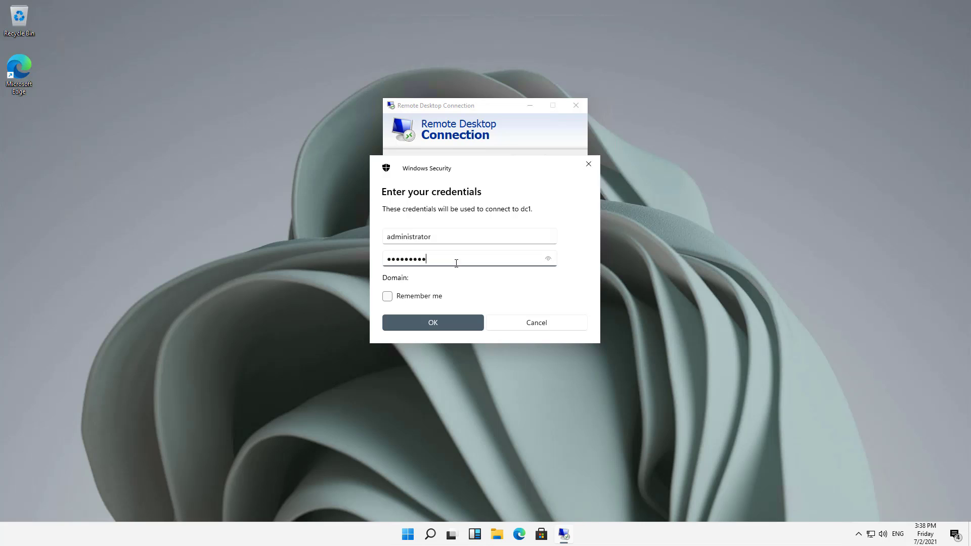
{"action": "left_click", "coordinate": [444, 322]}
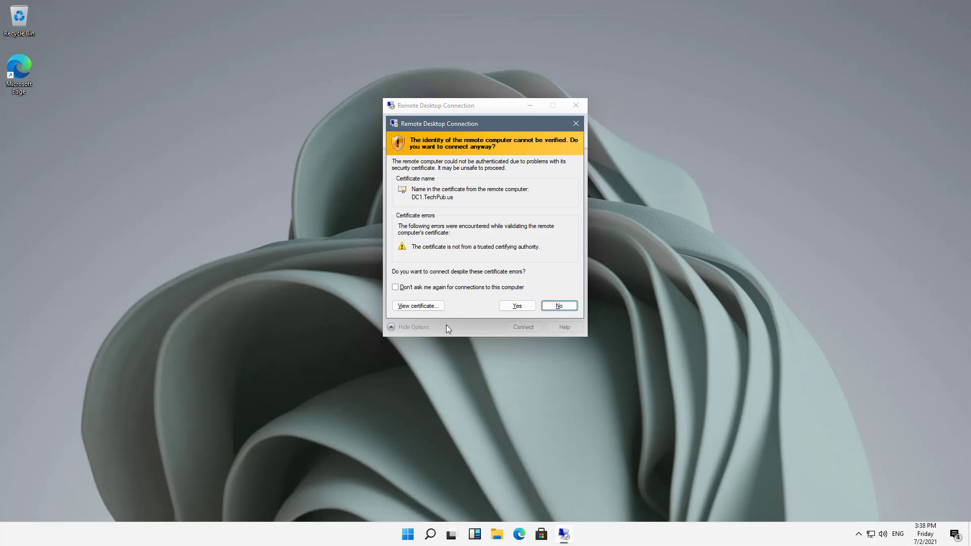
{"action": "left_click", "coordinate": [485, 288]}
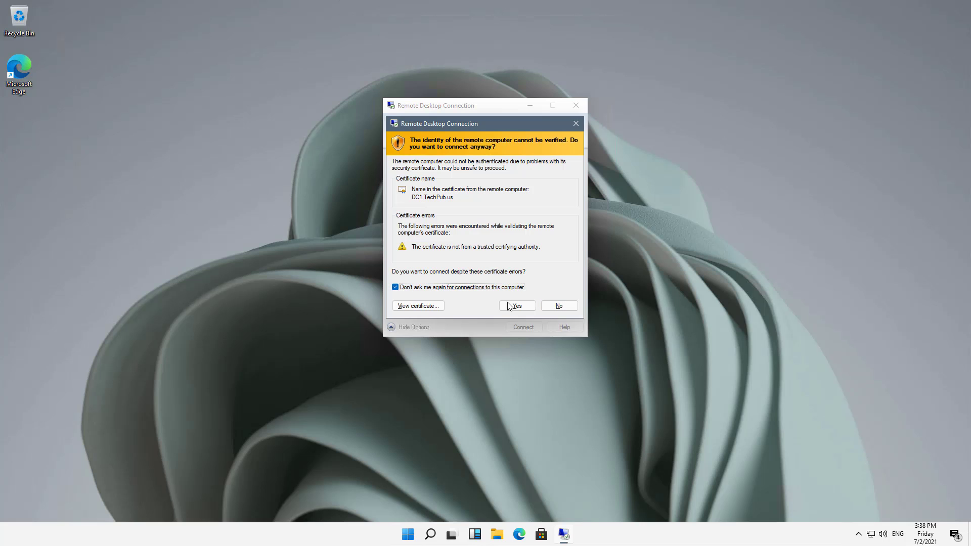
{"action": "left_click", "coordinate": [516, 307]}
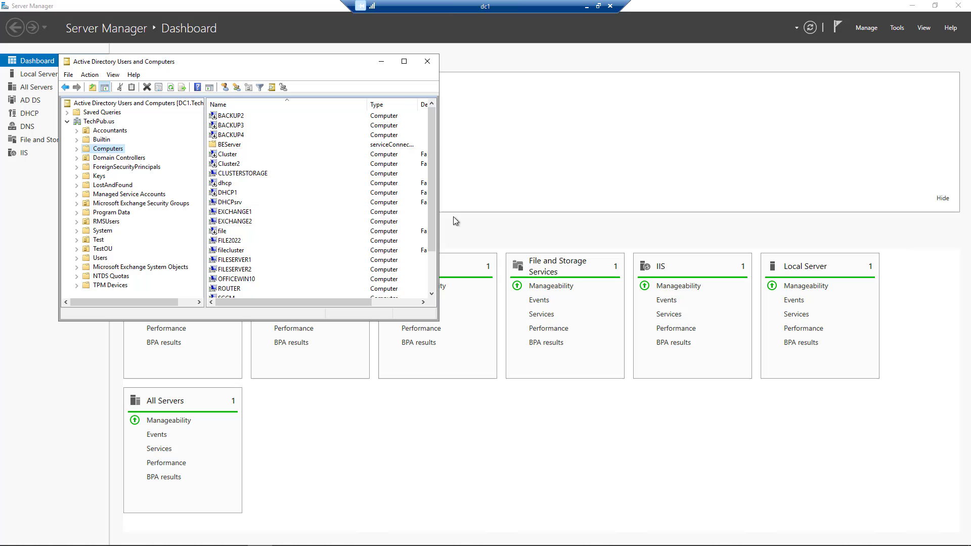
- Minimize Active Directory Users and Computers to reveal dc1's Server Manager dashboard
{"action": "left_click", "coordinate": [378, 62]}
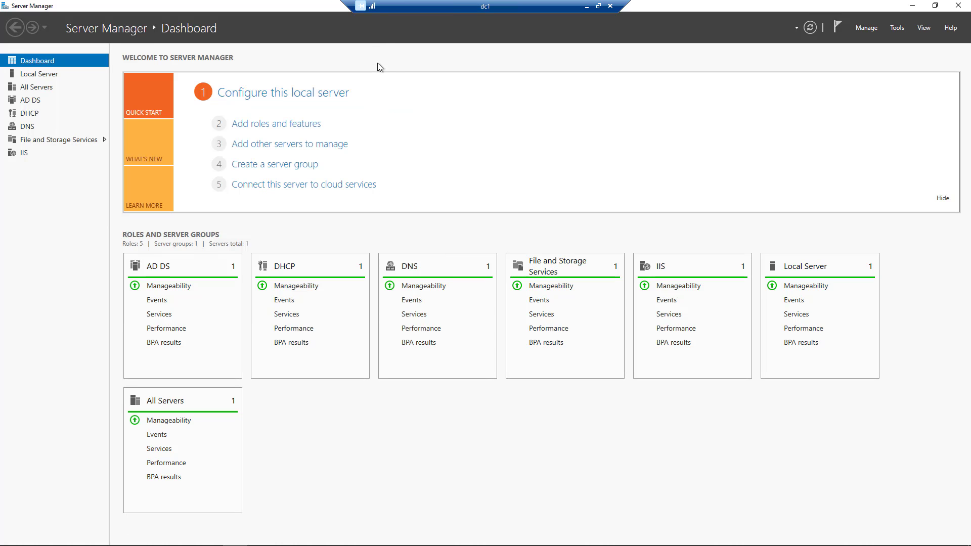